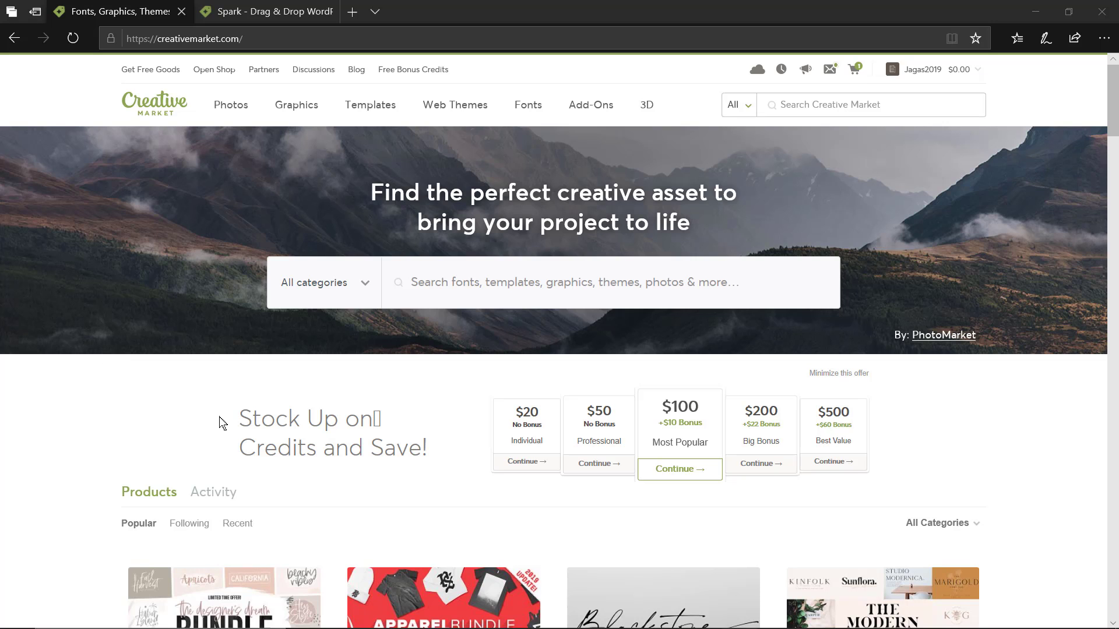
pyautogui.scroll(-3, 342, 358)
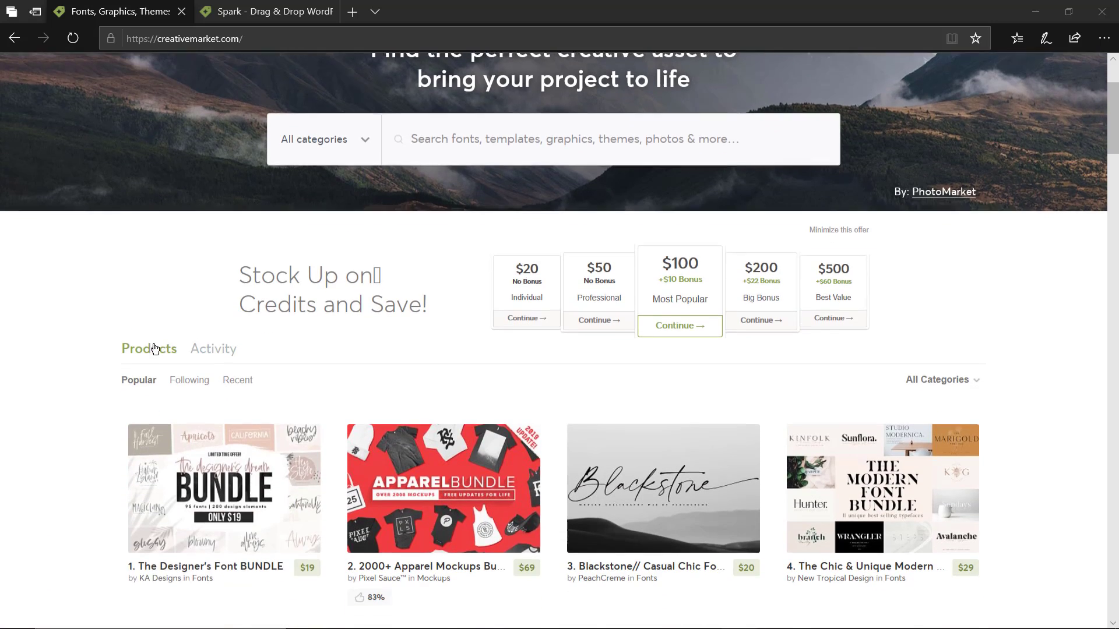
pyautogui.scroll(-3, 3, 378)
pyautogui.scroll(-3, 4, 376)
pyautogui.scroll(-3, 8, 375)
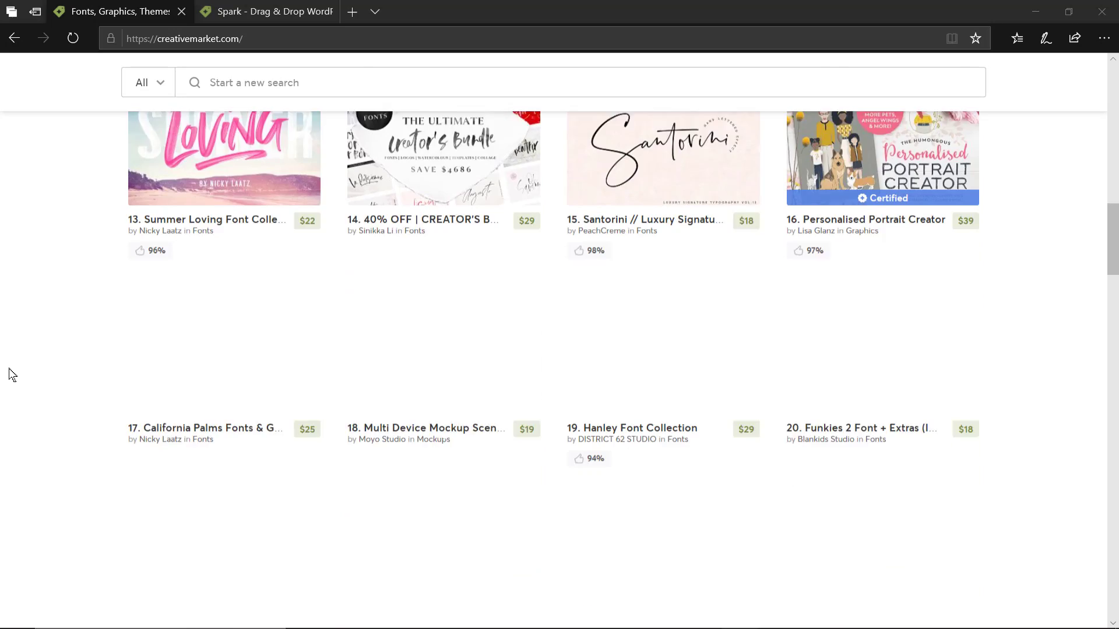
pyautogui.scroll(-2, 12, 375)
pyautogui.scroll(-3, 80, 400)
pyautogui.scroll(-3, 82, 399)
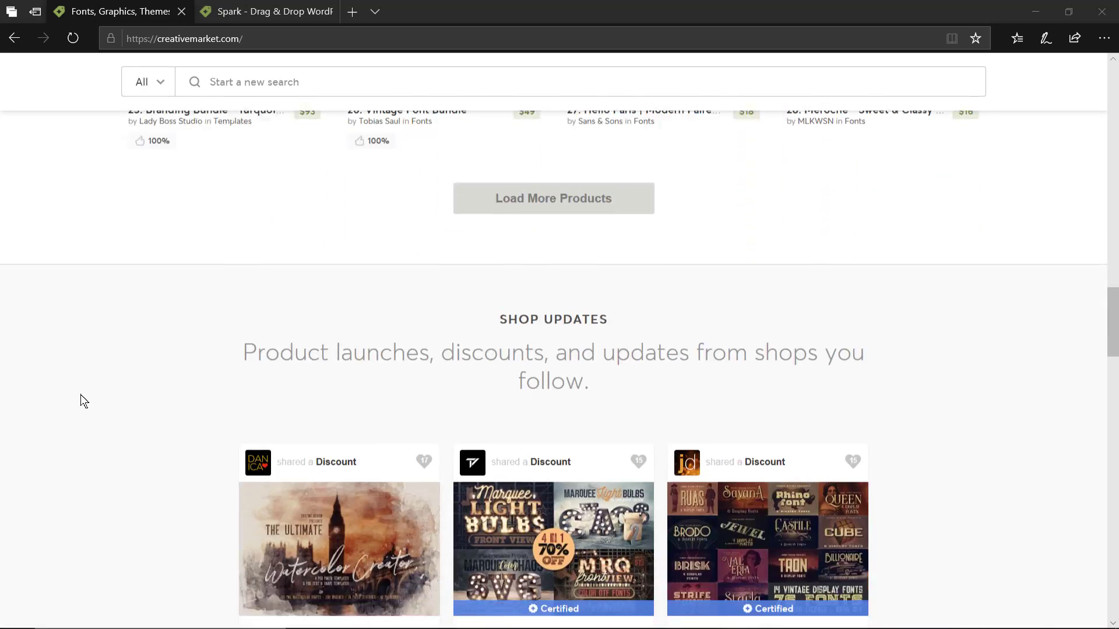
pyautogui.scroll(-2, 83, 401)
pyautogui.scroll(-3, 81, 400)
pyautogui.scroll(-2, 81, 400)
pyautogui.scroll(-3, 80, 401)
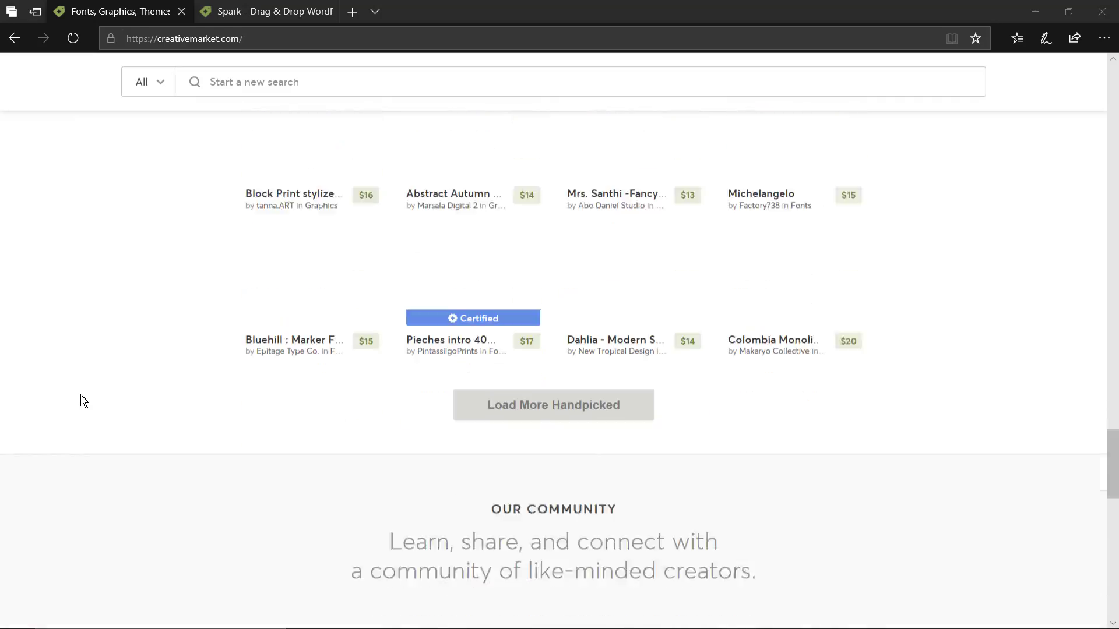
pyautogui.scroll(-1, 80, 400)
pyautogui.scroll(-3, 80, 400)
pyautogui.scroll(-2, 81, 400)
pyautogui.scroll(-3, 80, 401)
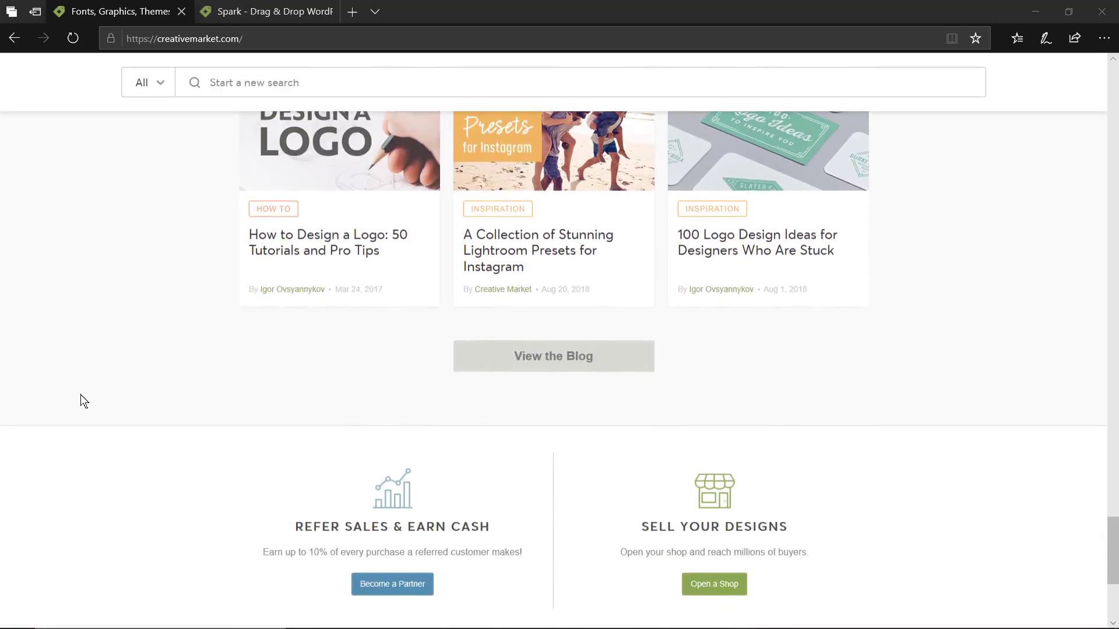
pyautogui.scroll(-3, 80, 401)
pyautogui.scroll(3, 81, 394)
pyautogui.scroll(3, 81, 393)
pyautogui.scroll(3, 82, 394)
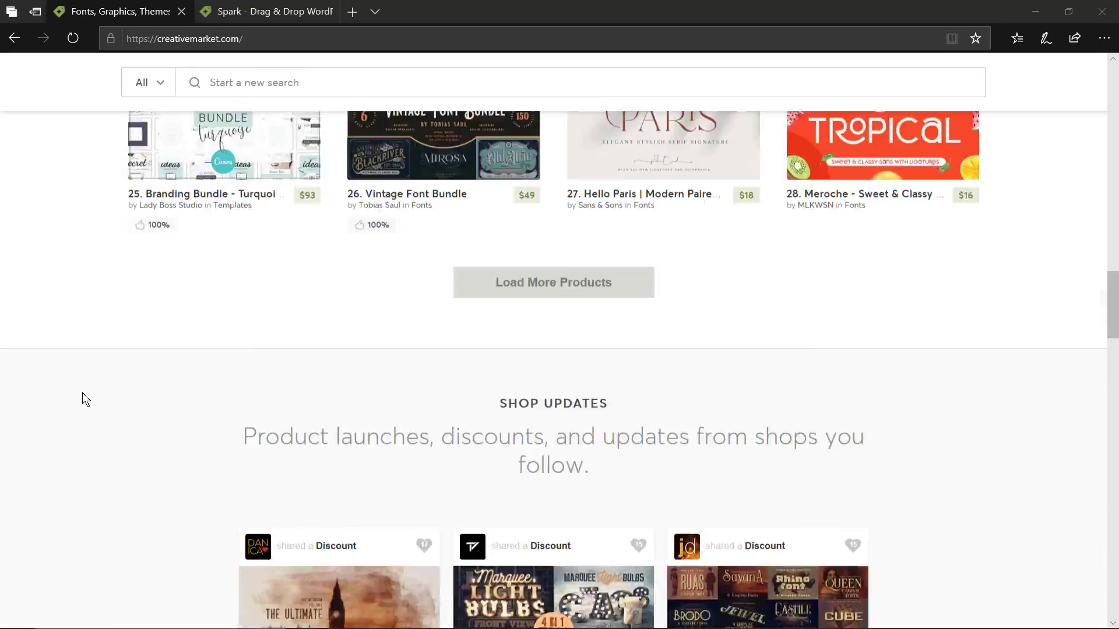
pyautogui.scroll(3, 83, 393)
pyautogui.scroll(5, 84, 394)
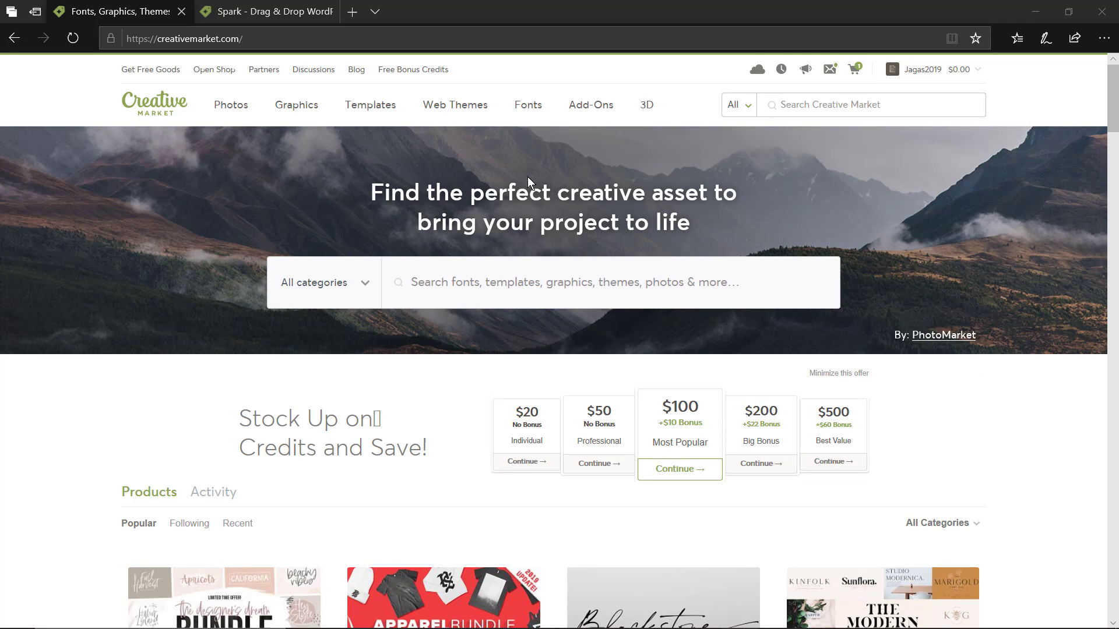
pyautogui.moveTo(455, 105)
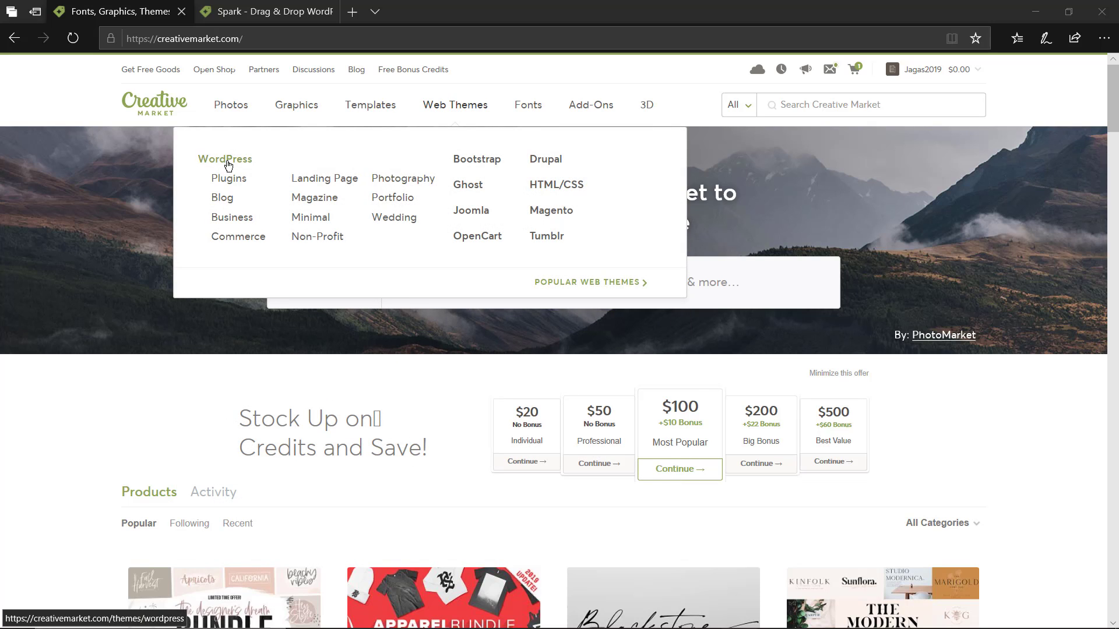
# Browse the WordPress themes listing, viewing the Rare Multi-Purpose theme page and returning to the list
pyautogui.click(230, 166)
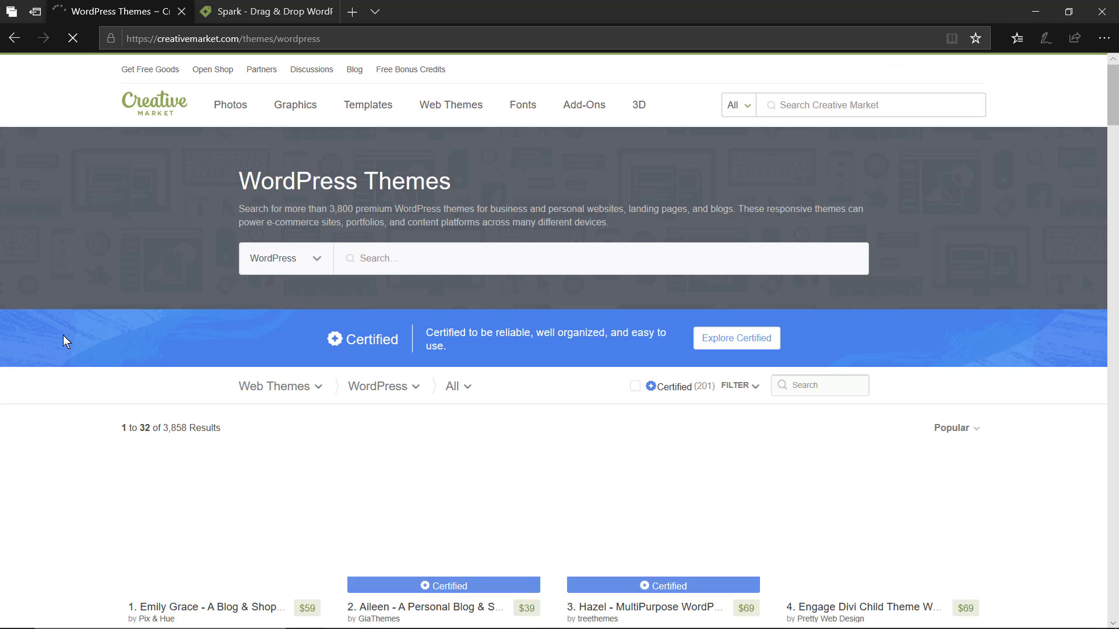
pyautogui.scroll(-1, 101, 349)
pyautogui.scroll(-3, 99, 350)
pyautogui.scroll(-2, 157, 336)
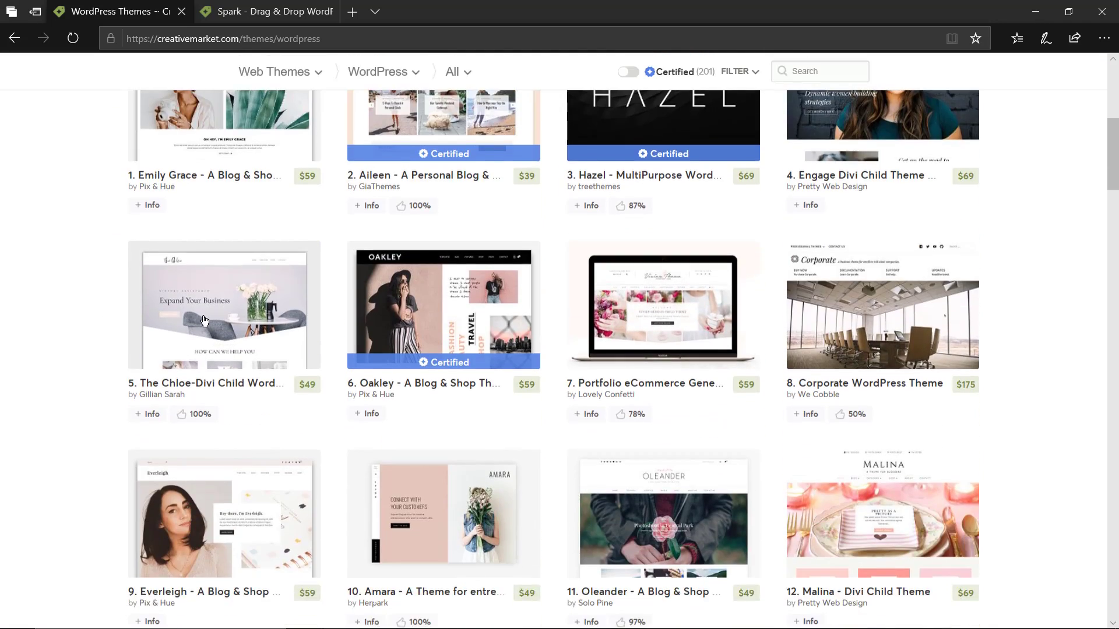
pyautogui.scroll(-3, 143, 355)
pyautogui.scroll(-4, 143, 355)
pyautogui.scroll(-3, 143, 368)
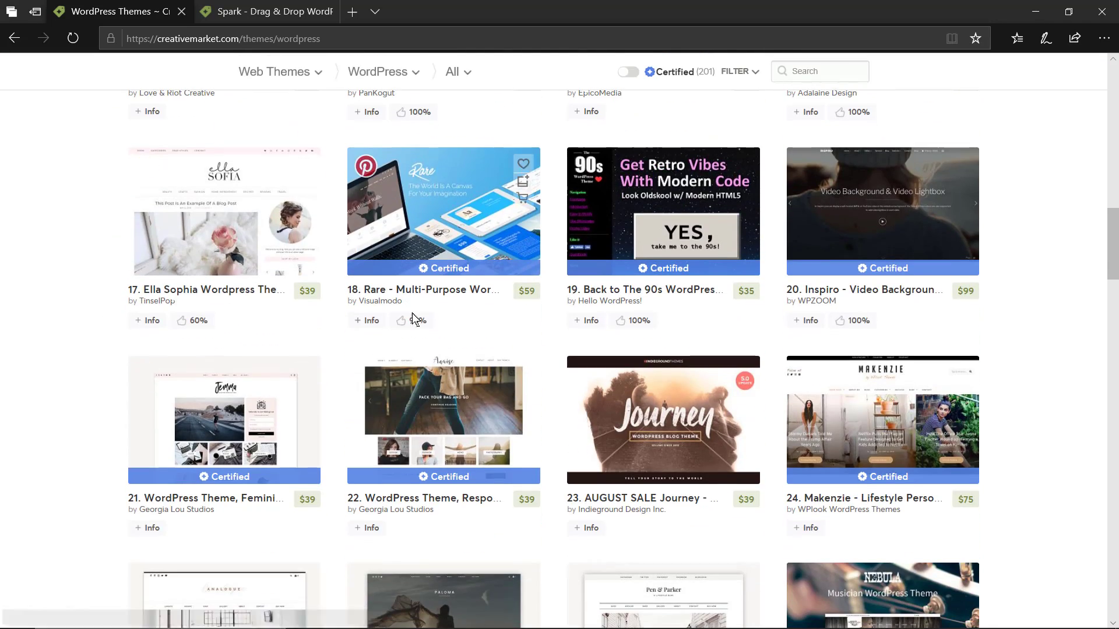
pyautogui.click(441, 294)
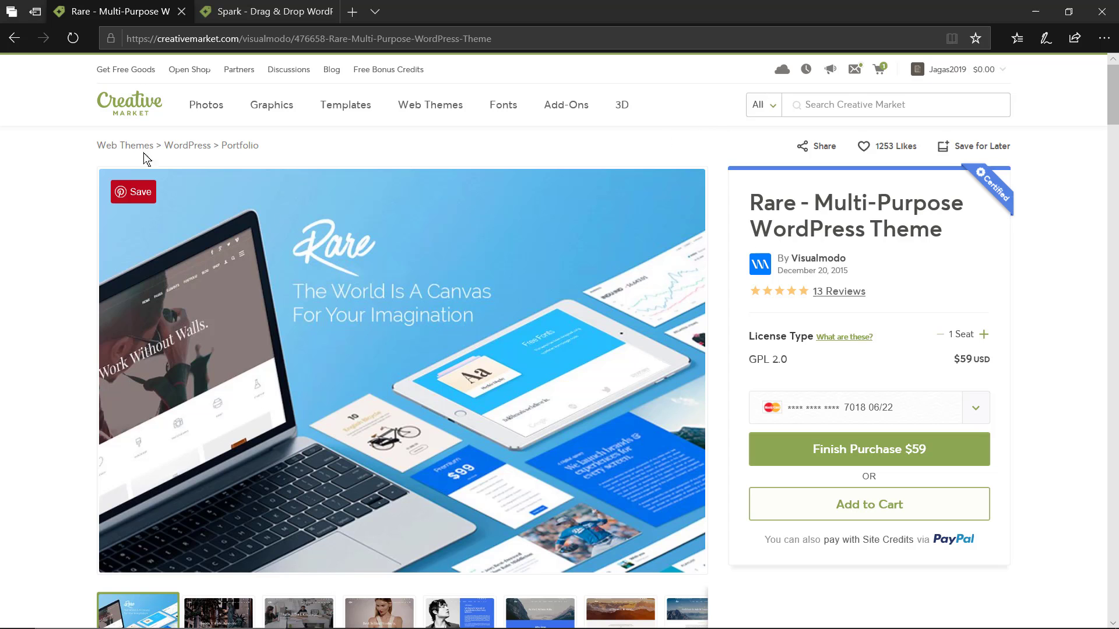
pyautogui.click(11, 40)
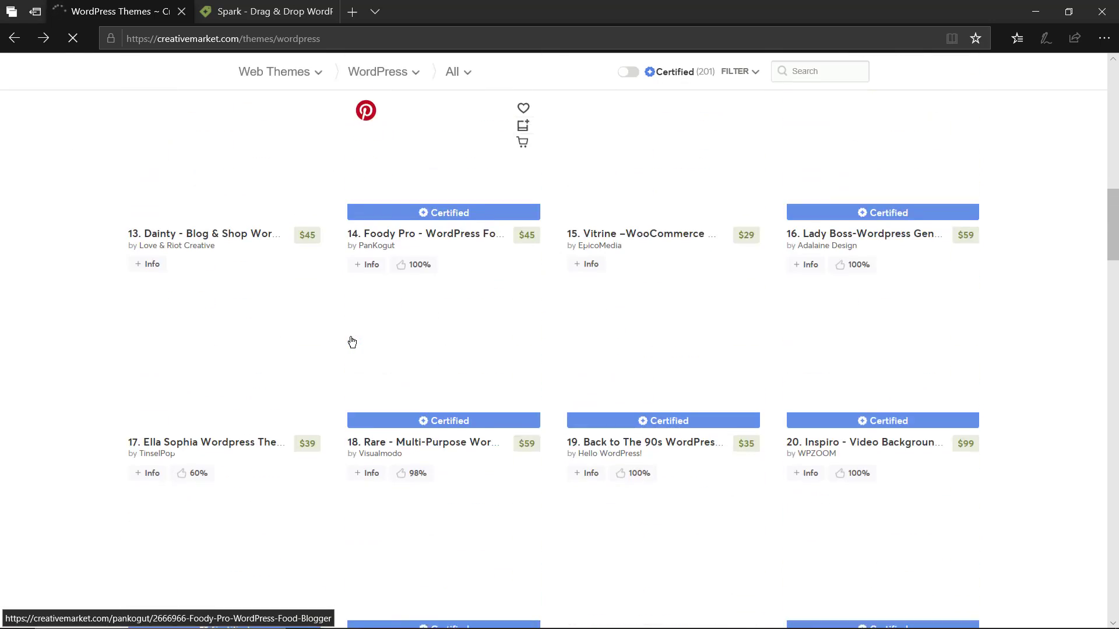
pyautogui.scroll(-3, 350, 344)
pyautogui.scroll(-2, 349, 343)
pyautogui.scroll(-3, 350, 344)
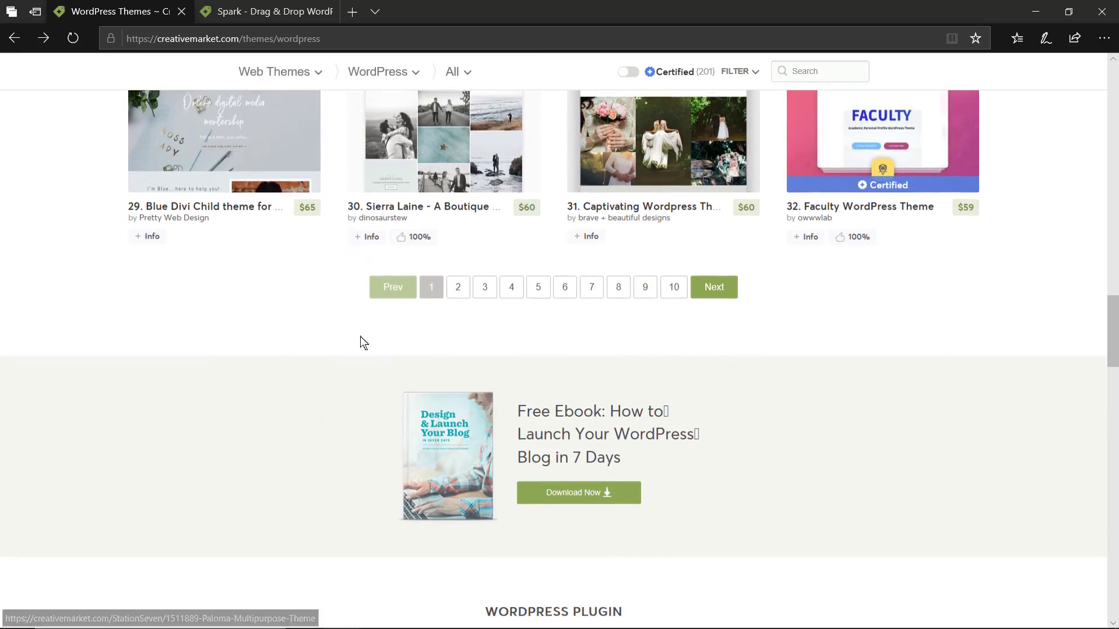
# Go to page 2 of the WordPress themes and open the Spark Drag & Drop theme page
pyautogui.click(449, 282)
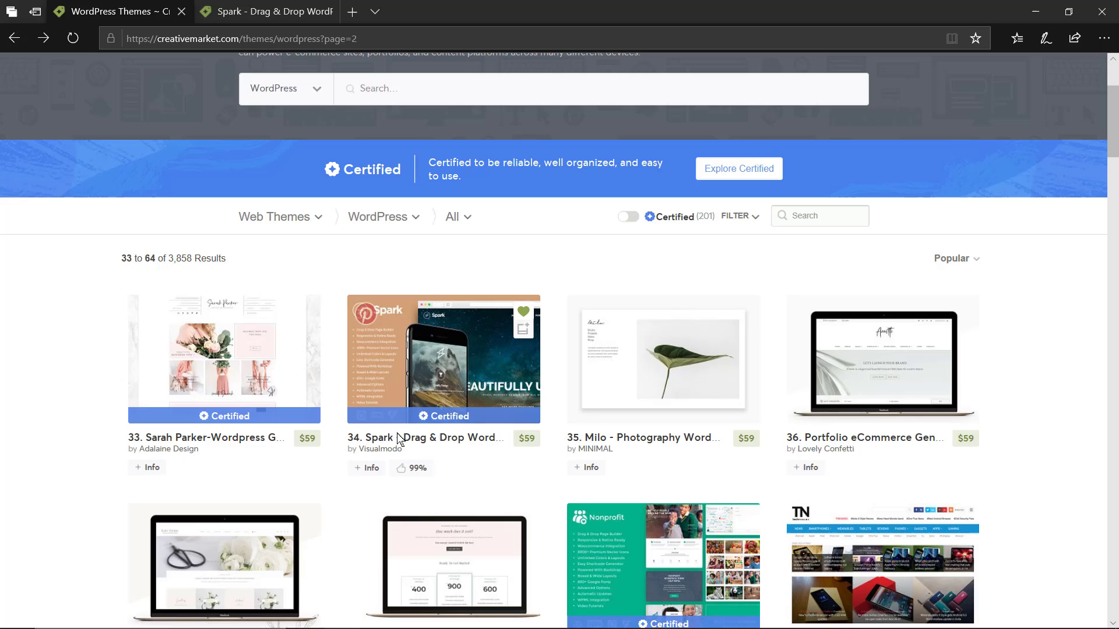
pyautogui.click(404, 444)
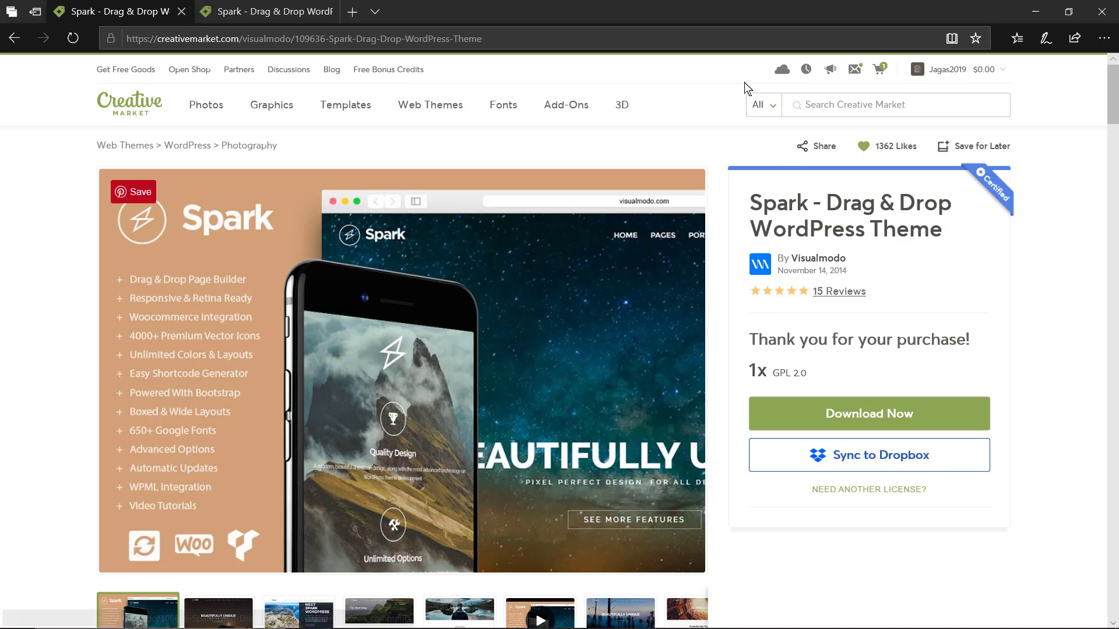
pyautogui.moveTo(782, 69)
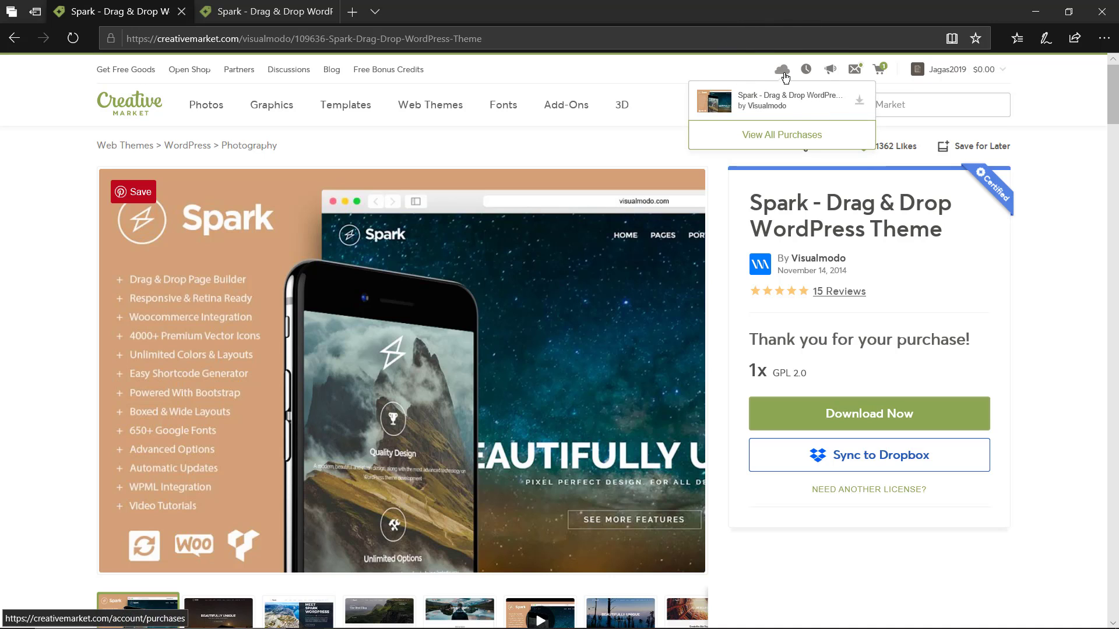
# From the Purchases list, download the Spark theme zip (6.0 MB) from the Jul 19, 2019 cart purchase
pyautogui.click(786, 78)
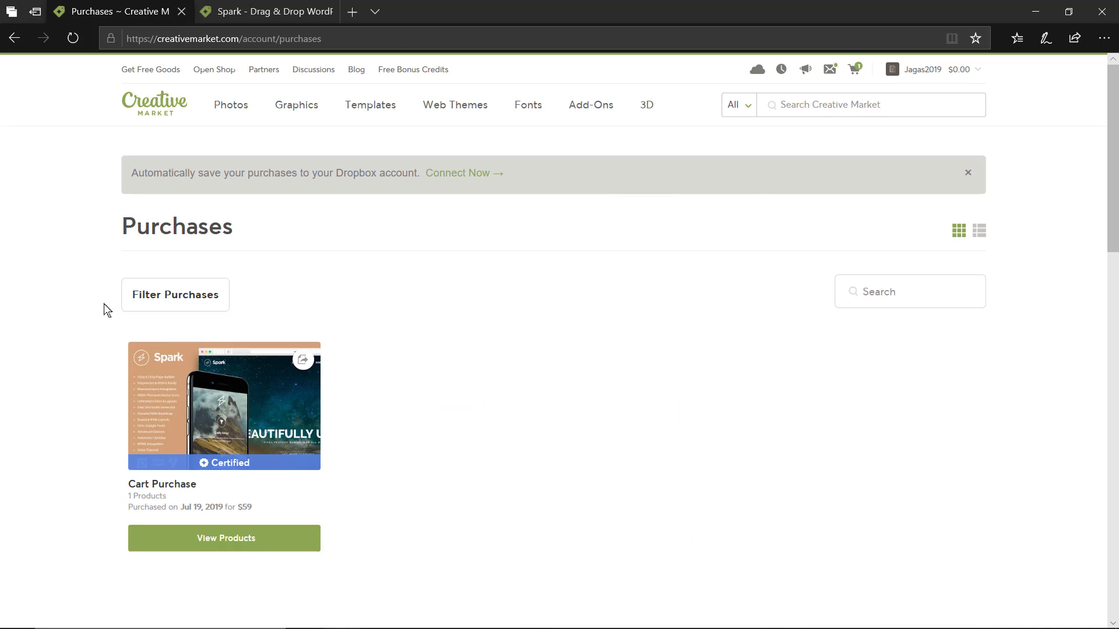
pyautogui.scroll(-2, 60, 436)
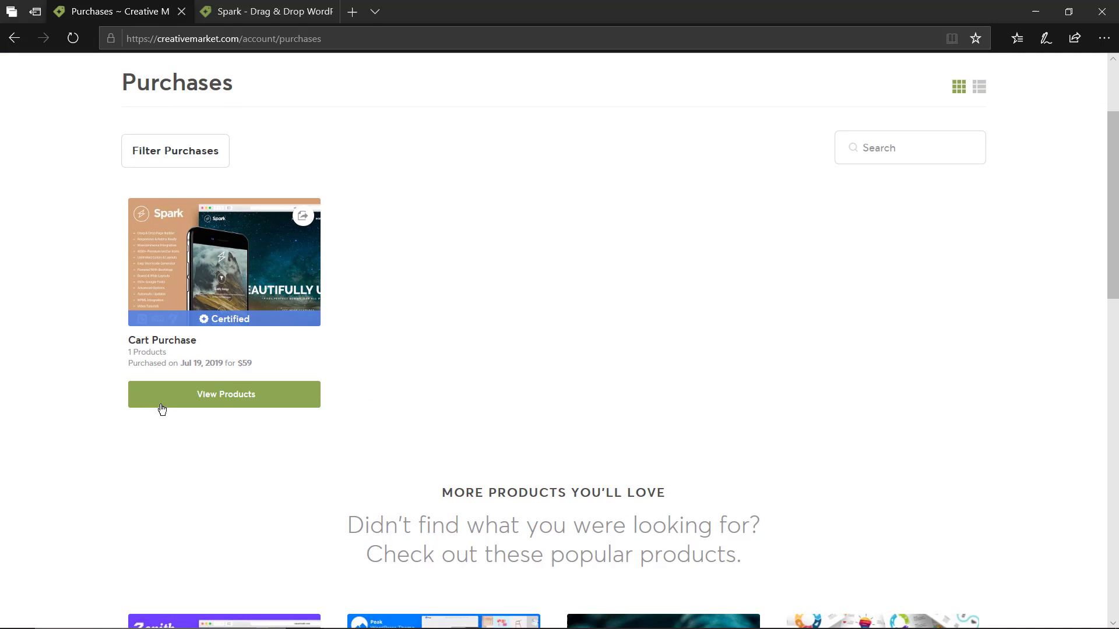
pyautogui.click(205, 395)
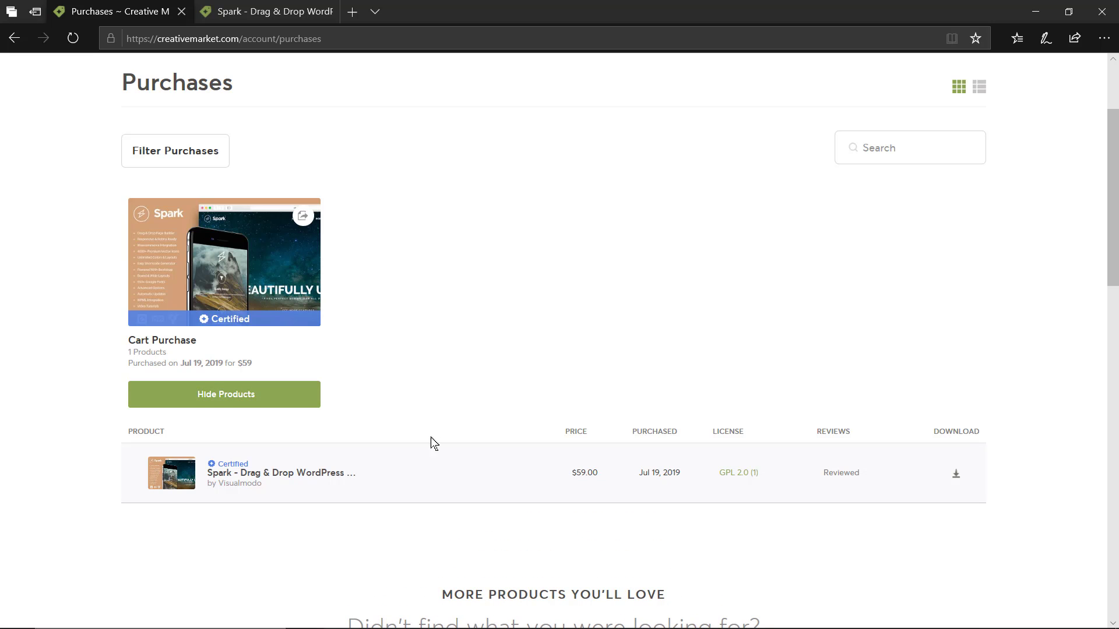
pyautogui.click(957, 476)
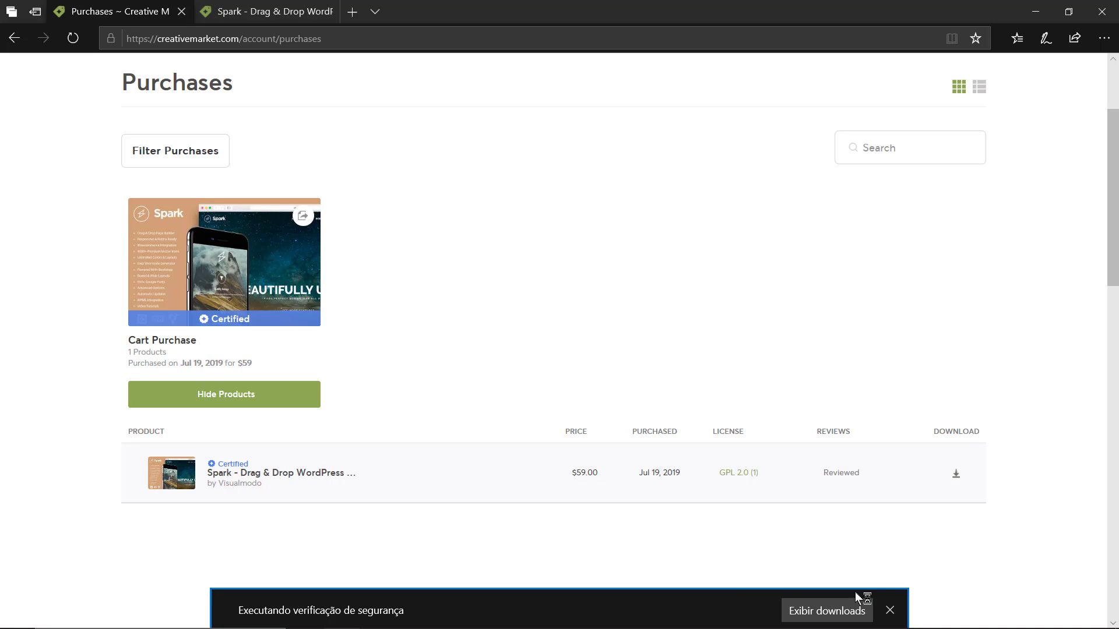
pyautogui.click(890, 610)
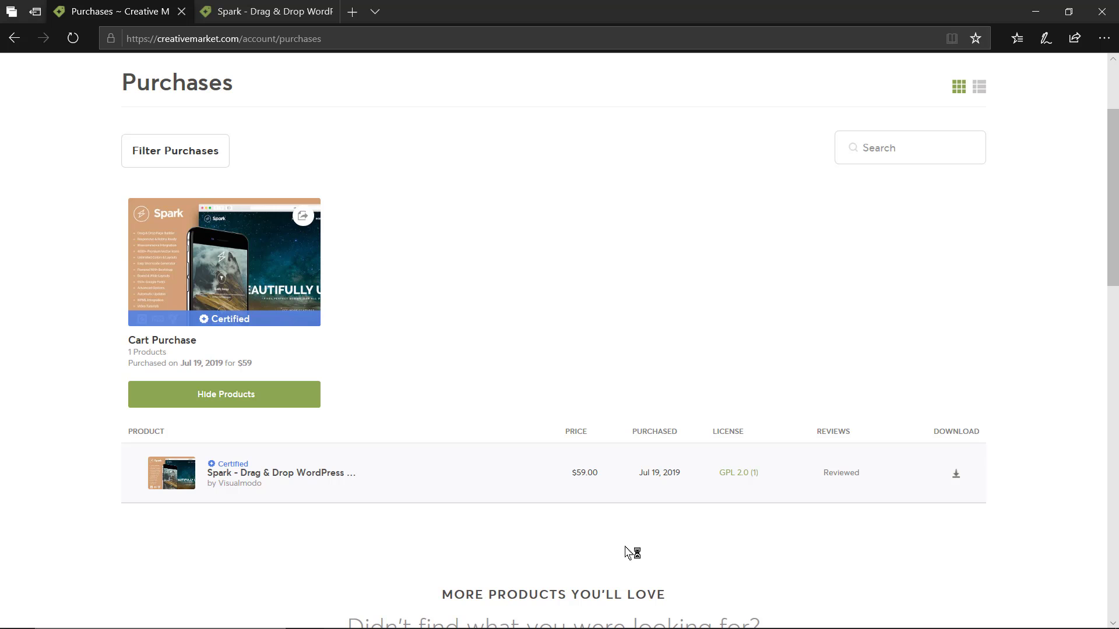
# Switch to the WordPress admin dashboard tab and dismiss the download notification
pyautogui.click(260, 11)
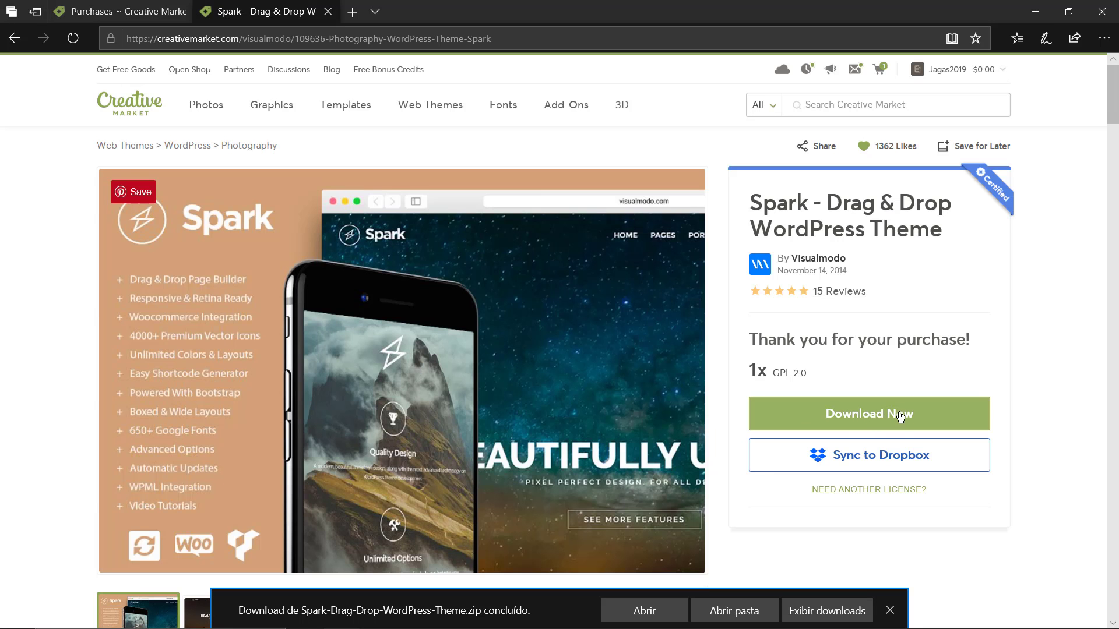
pyautogui.click(890, 611)
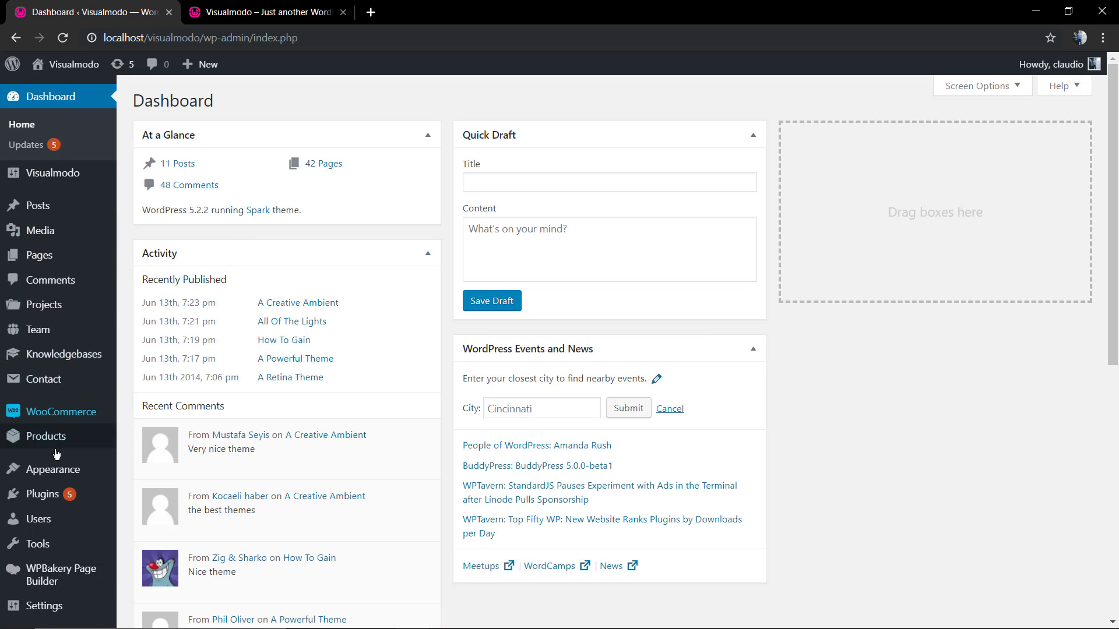
pyautogui.moveTo(52, 470)
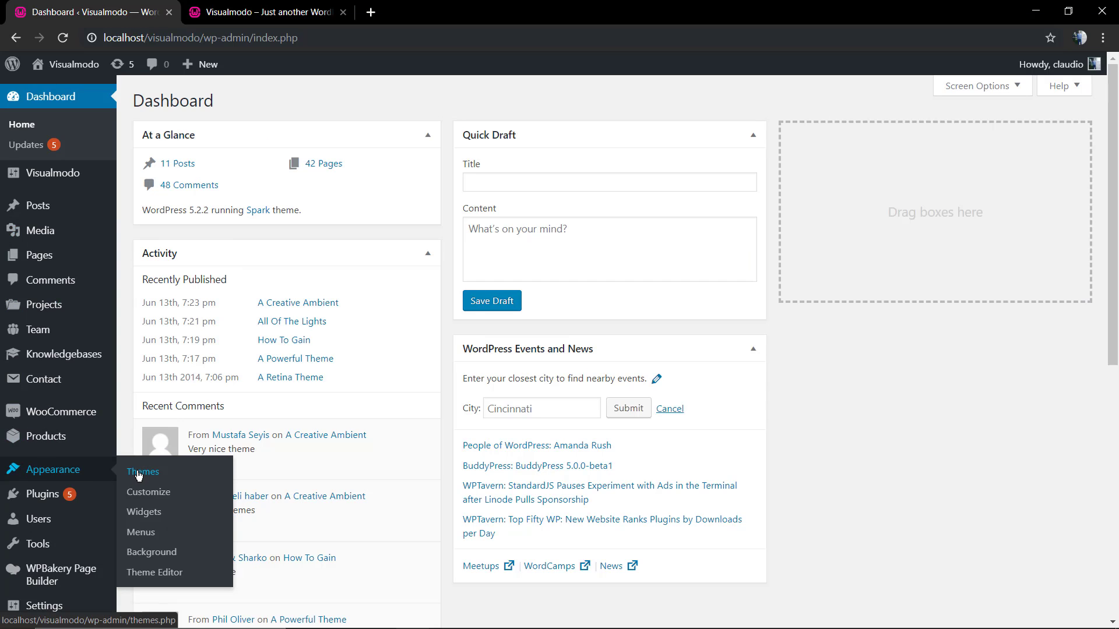
# Reach the Upload Theme form via Appearance > Themes > Add New
pyautogui.click(140, 472)
pyautogui.moveTo(279, 222)
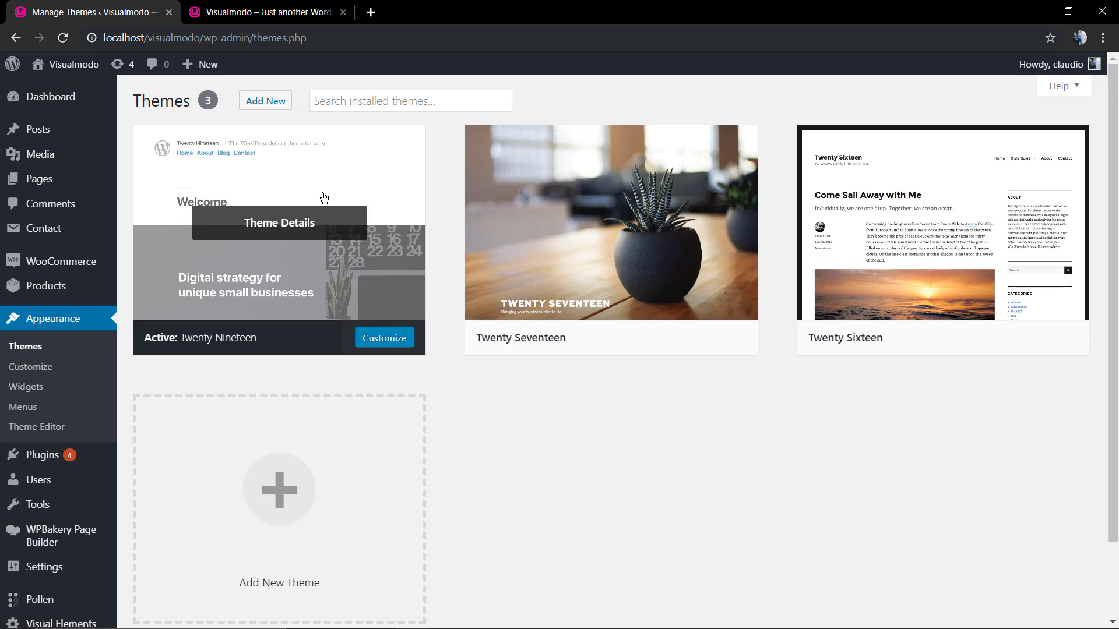
pyautogui.click(280, 112)
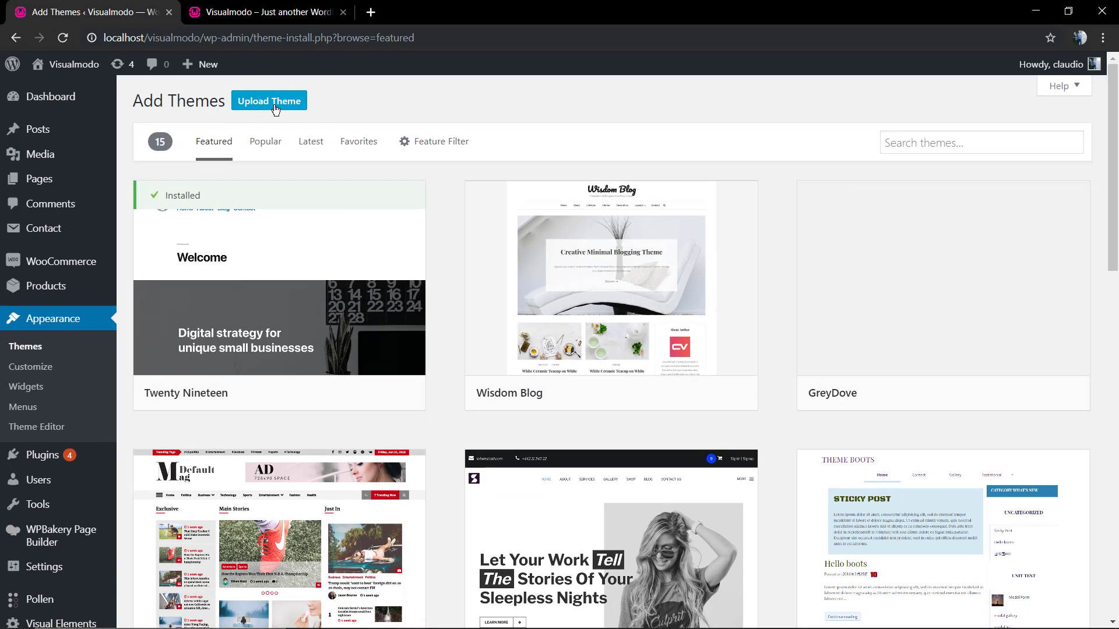
pyautogui.click(273, 107)
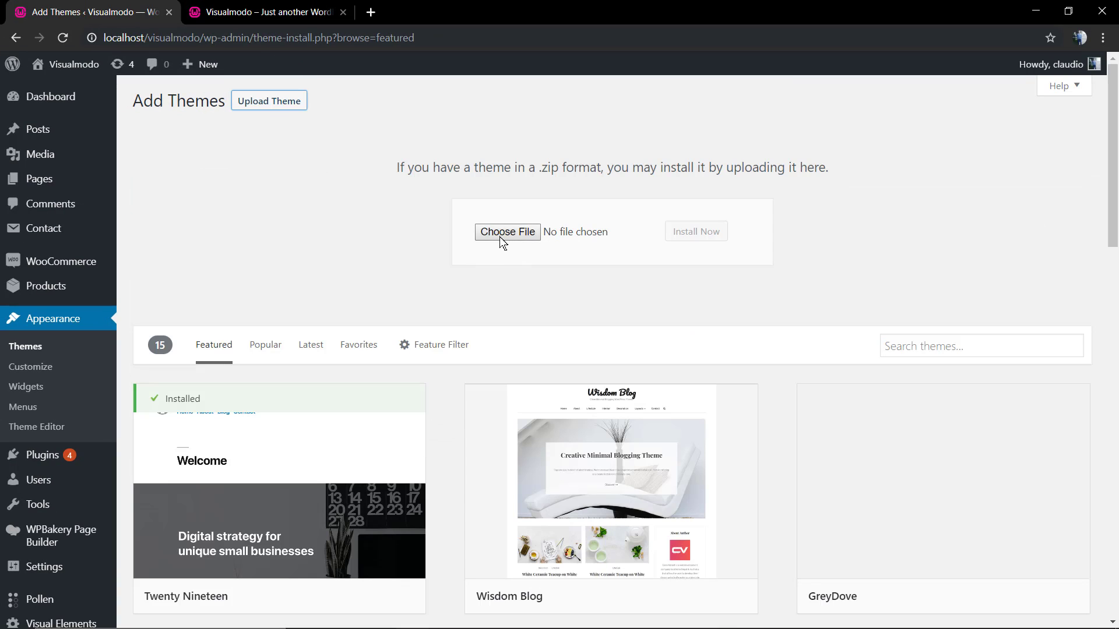
# From the file picker, open the Spark-Drag-Drop-WordPress-Theme archive in Downloads with WinRAR
pyautogui.click(511, 231)
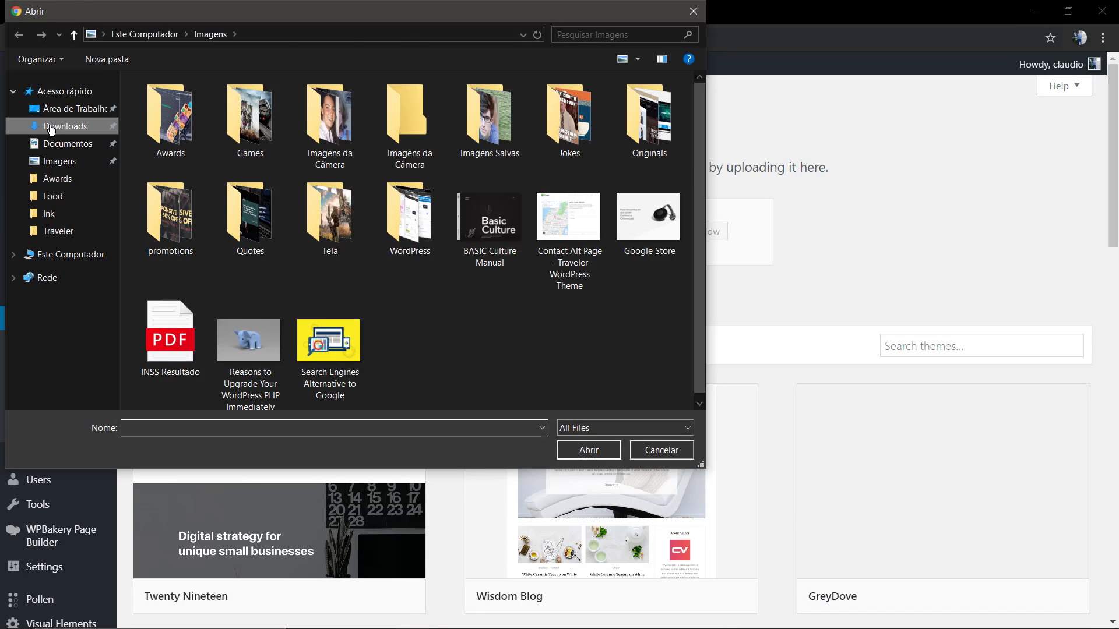
pyautogui.click(50, 130)
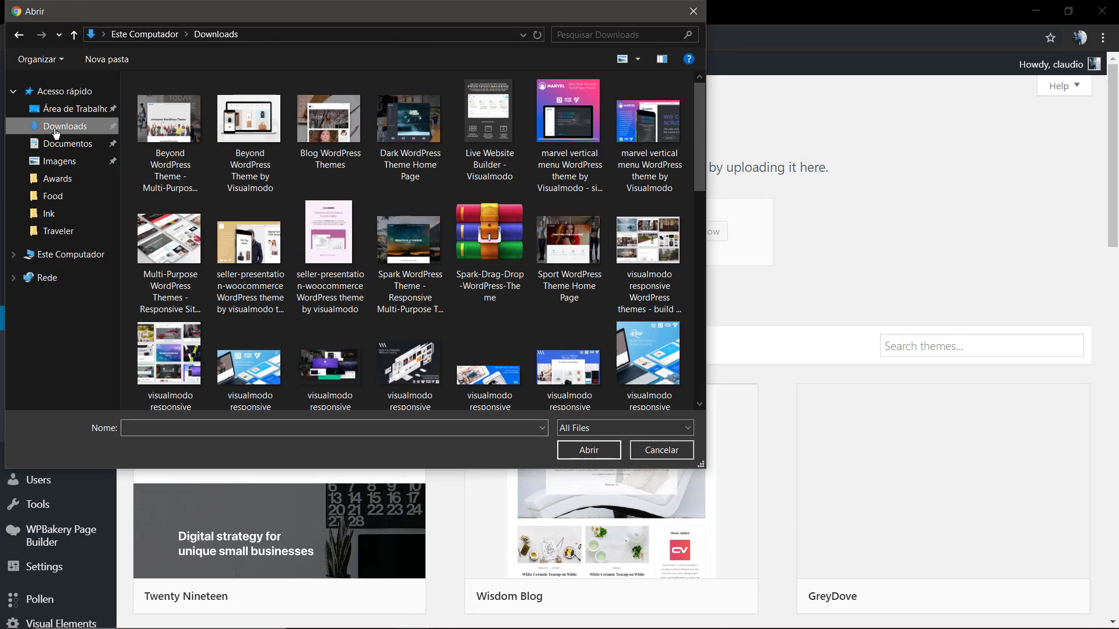
pyautogui.click(490, 262)
pyautogui.rightClick(490, 261)
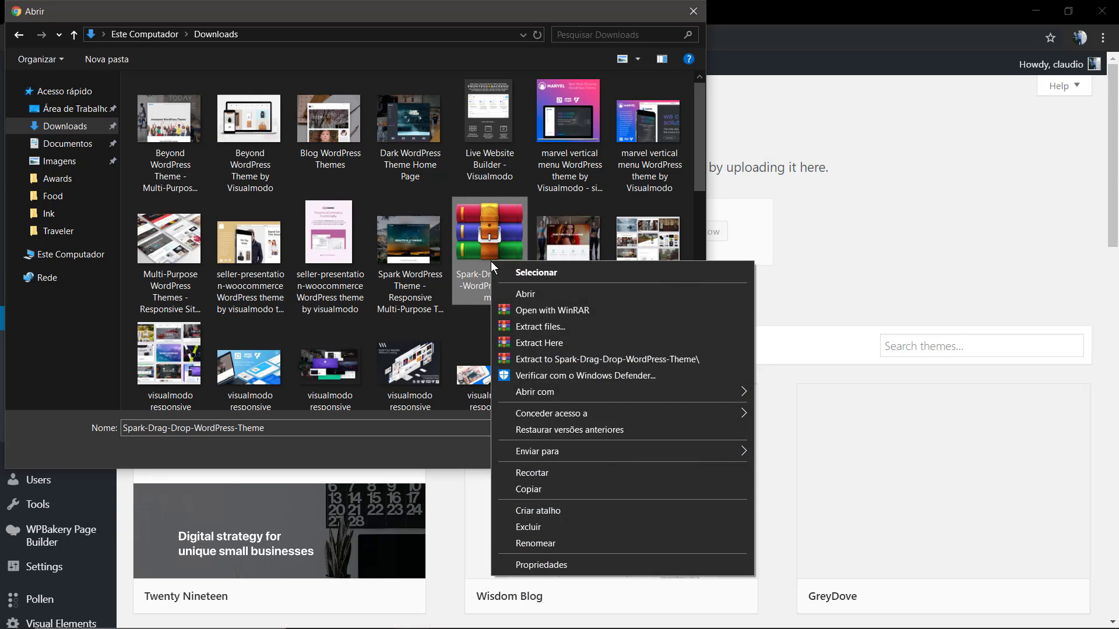
pyautogui.click(532, 294)
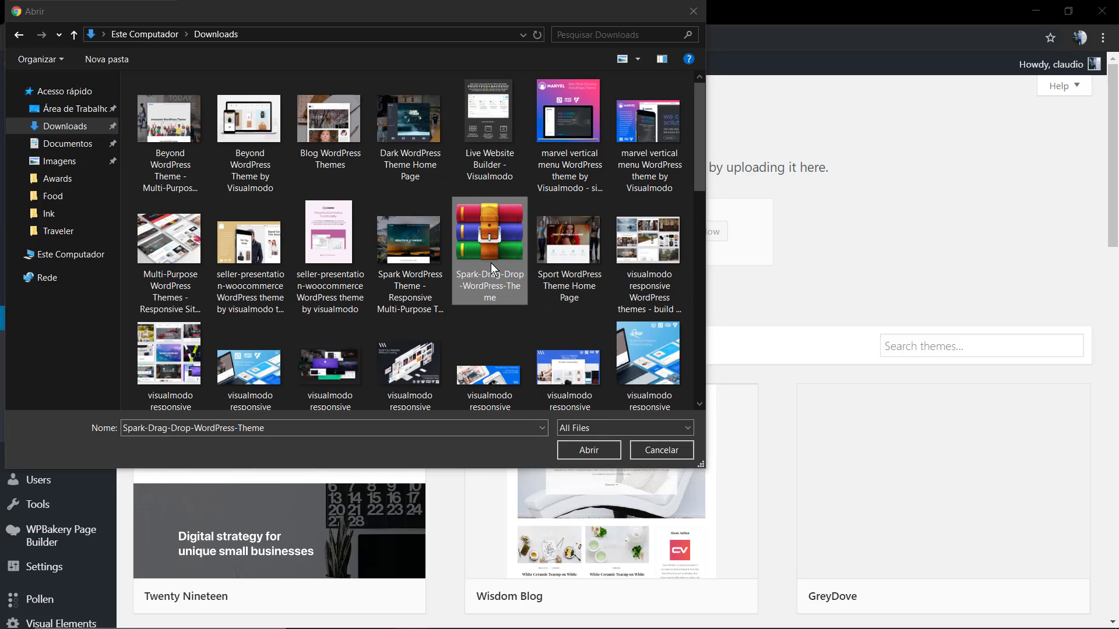
# Open the Theme Files folder inside the Spark archive in WinRAR
pyautogui.click(509, 437)
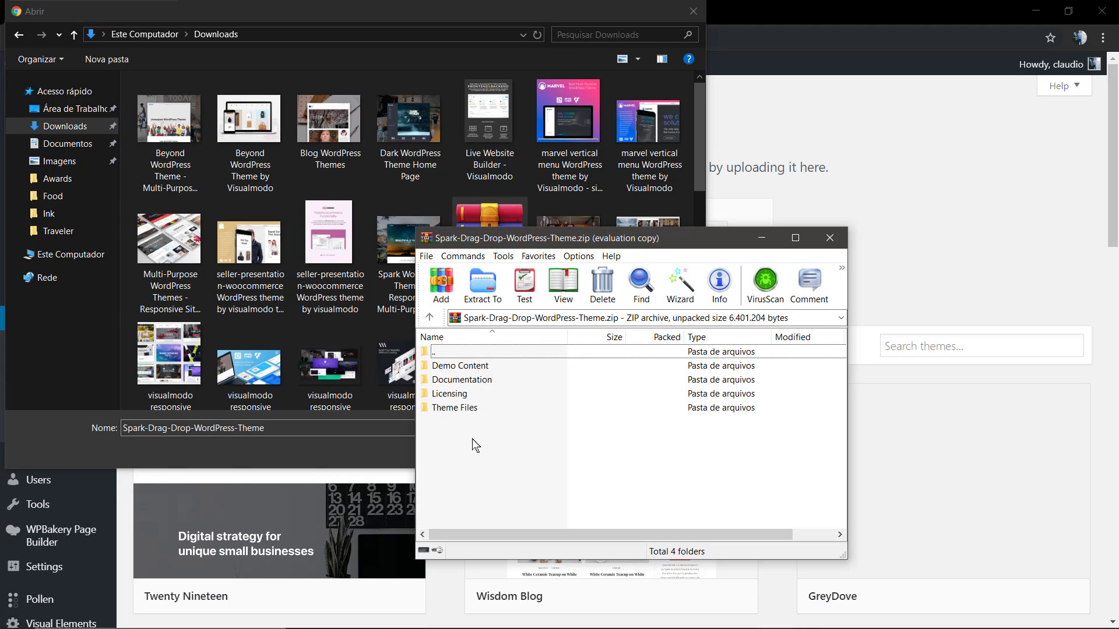
pyautogui.click(474, 409)
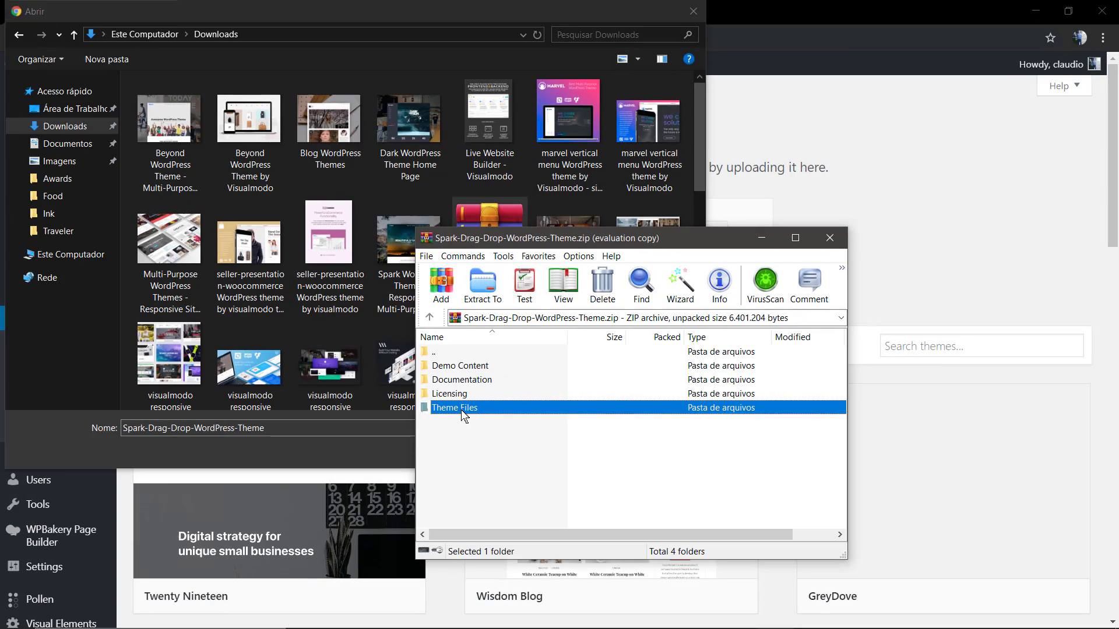
pyautogui.moveTo(531, 237); pyautogui.dragTo(516, 262)
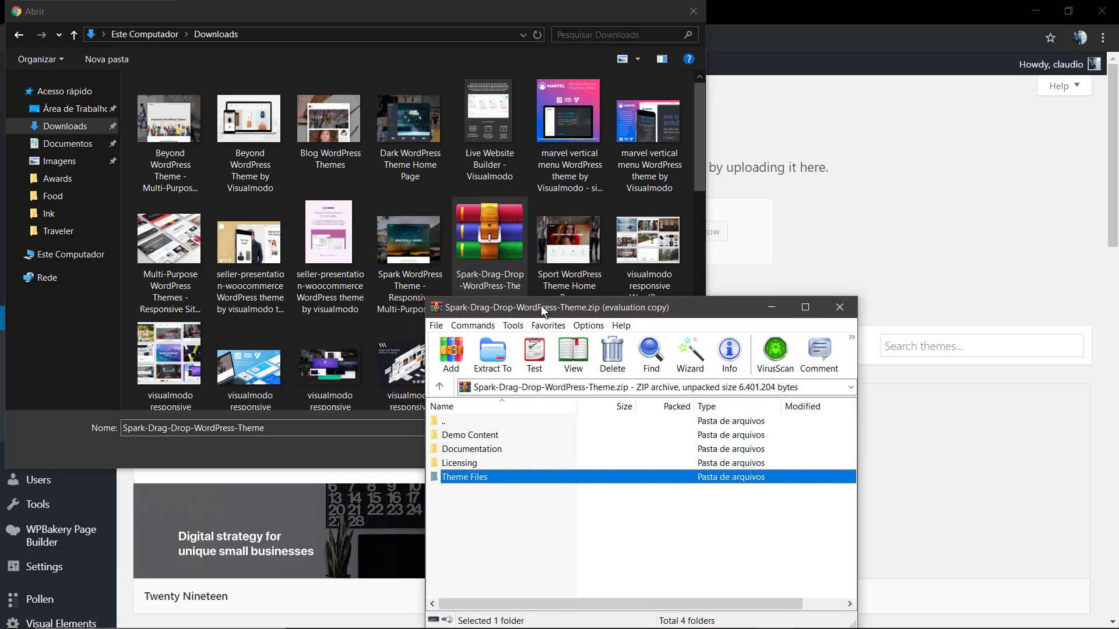
pyautogui.doubleClick(450, 432)
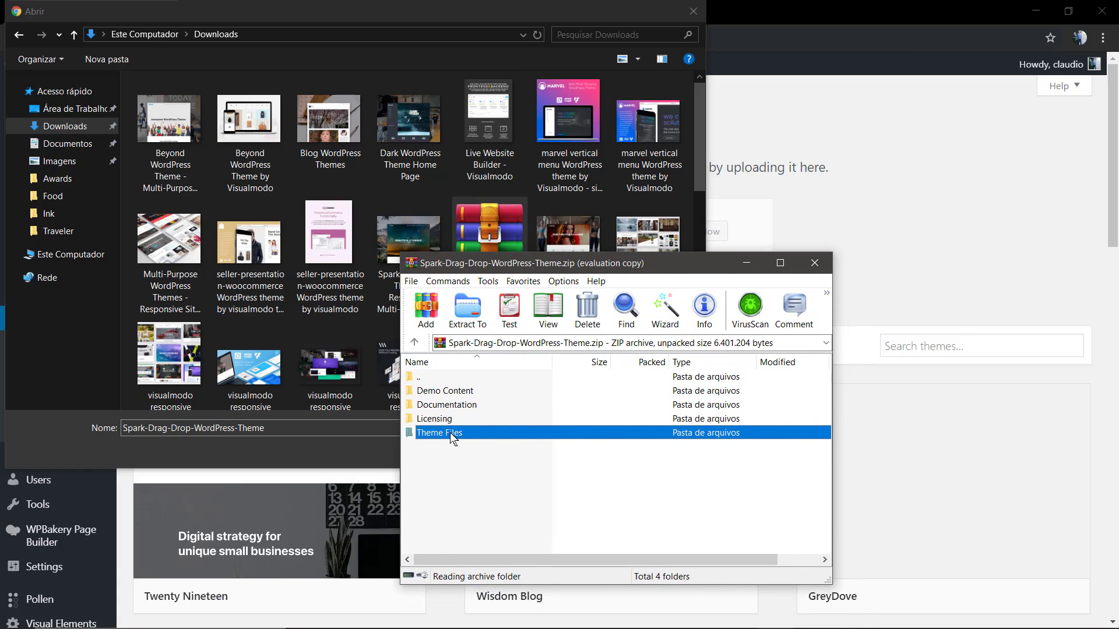
# Drag spark.zip and spark-child.zip from the archive into the Downloads folder
pyautogui.click(469, 426)
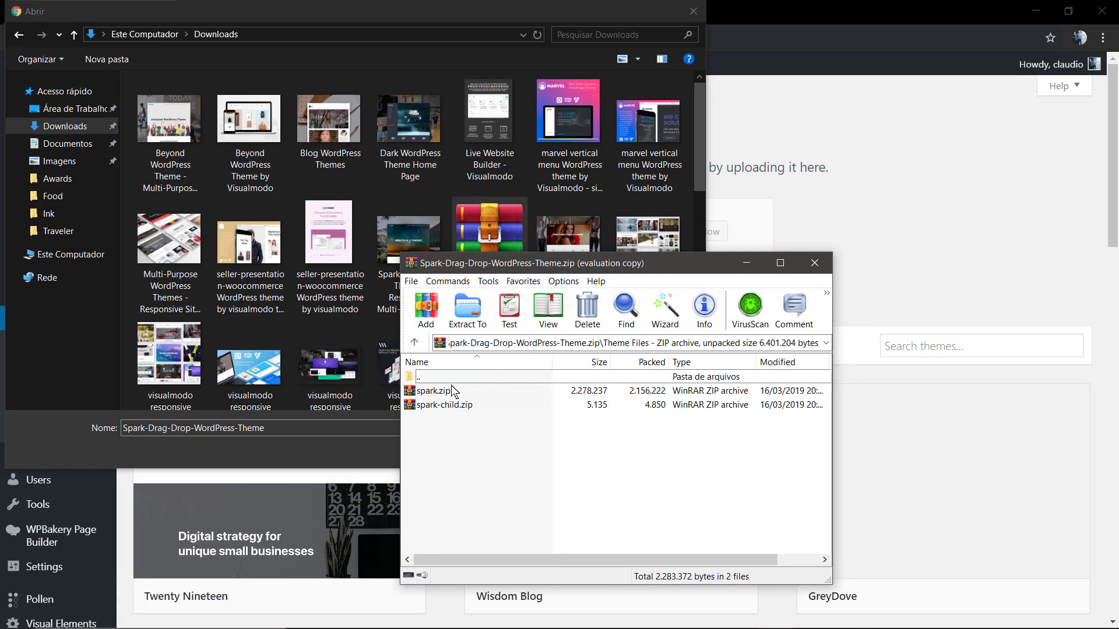
pyautogui.moveTo(454, 406); pyautogui.dragTo(347, 336)
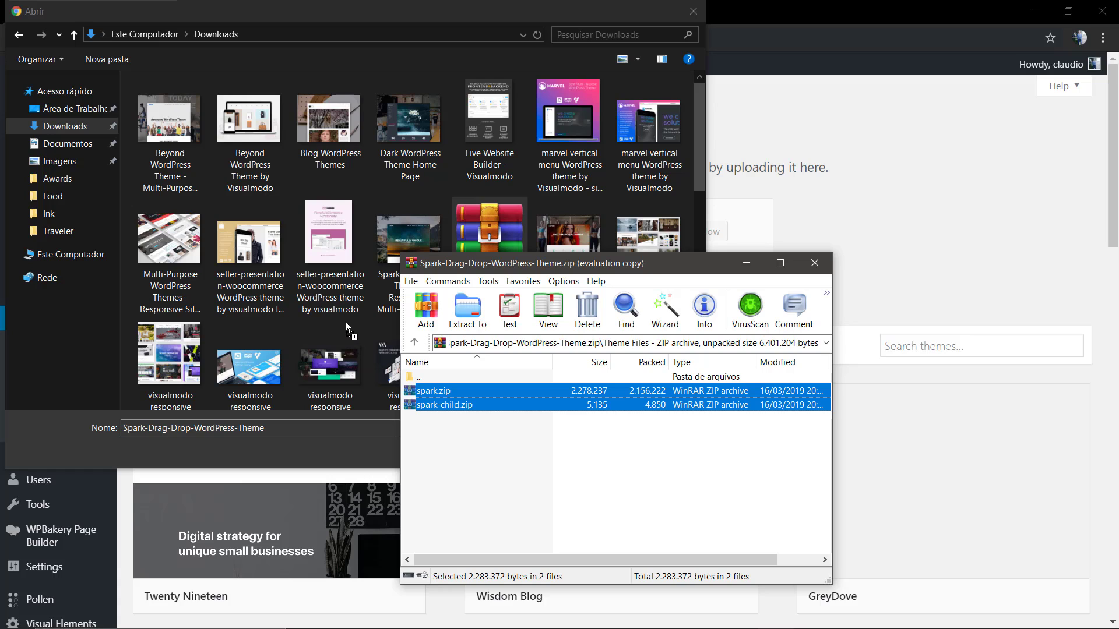
pyautogui.moveTo(345, 323); pyautogui.dragTo(346, 323)
pyautogui.scroll(-5, 411, 262)
pyautogui.click(570, 341)
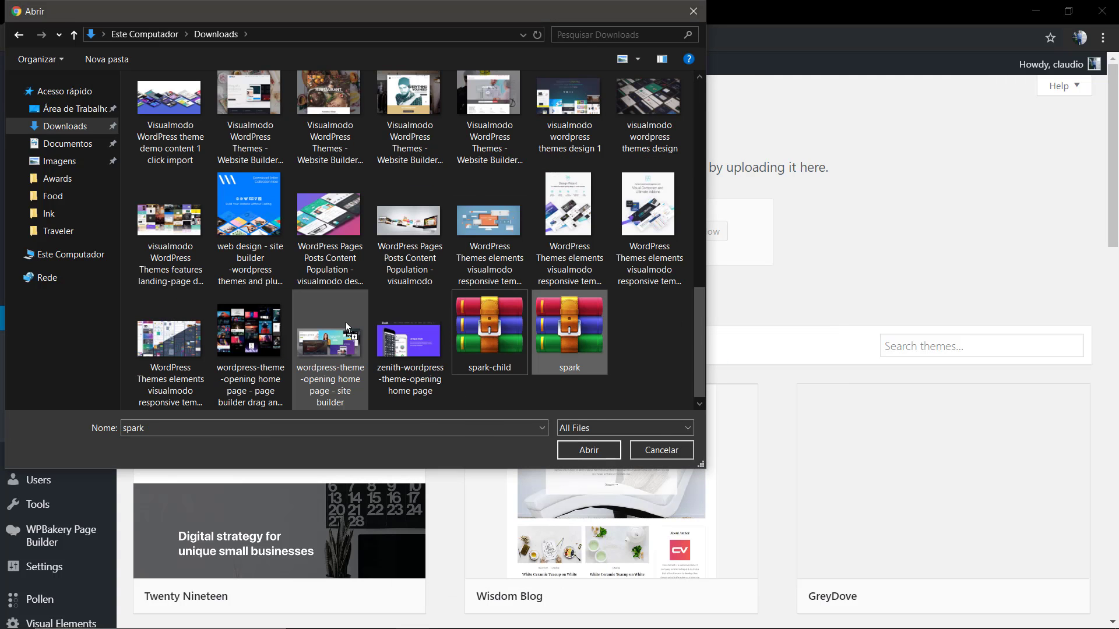
pyautogui.moveTo(569, 332)
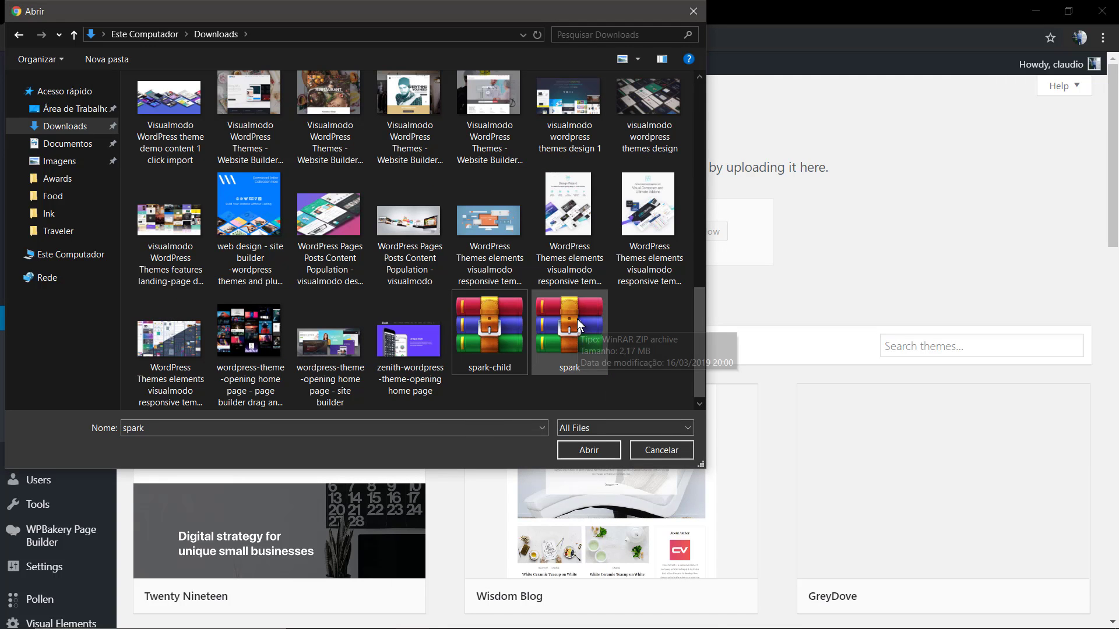
# Choose the extracted spark.zip as the theme file to upload
pyautogui.click(557, 344)
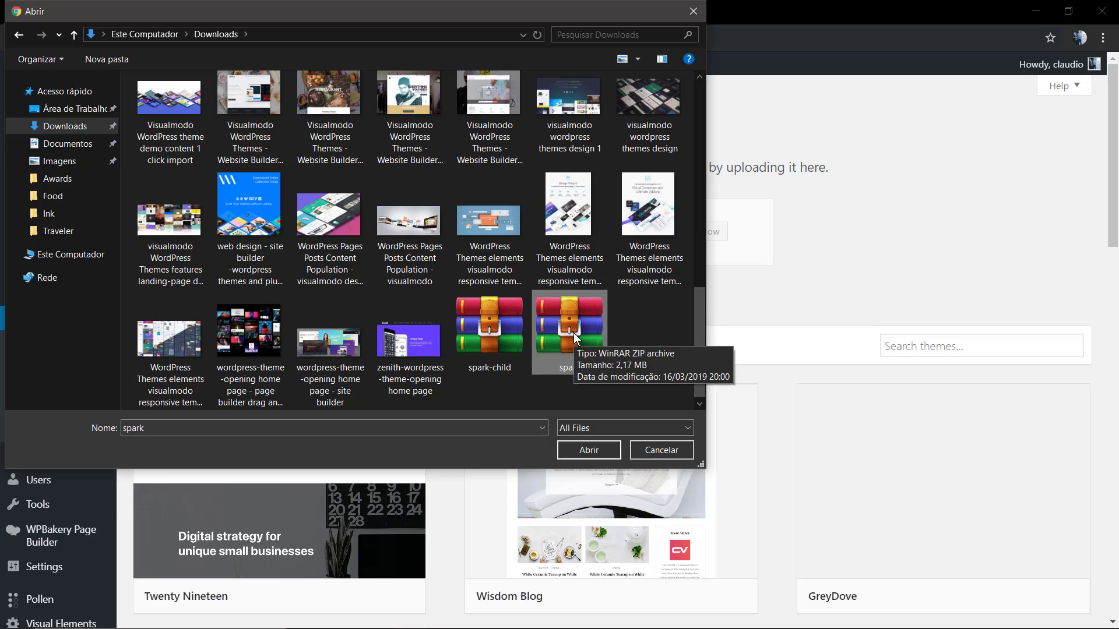
pyautogui.doubleClick(573, 333)
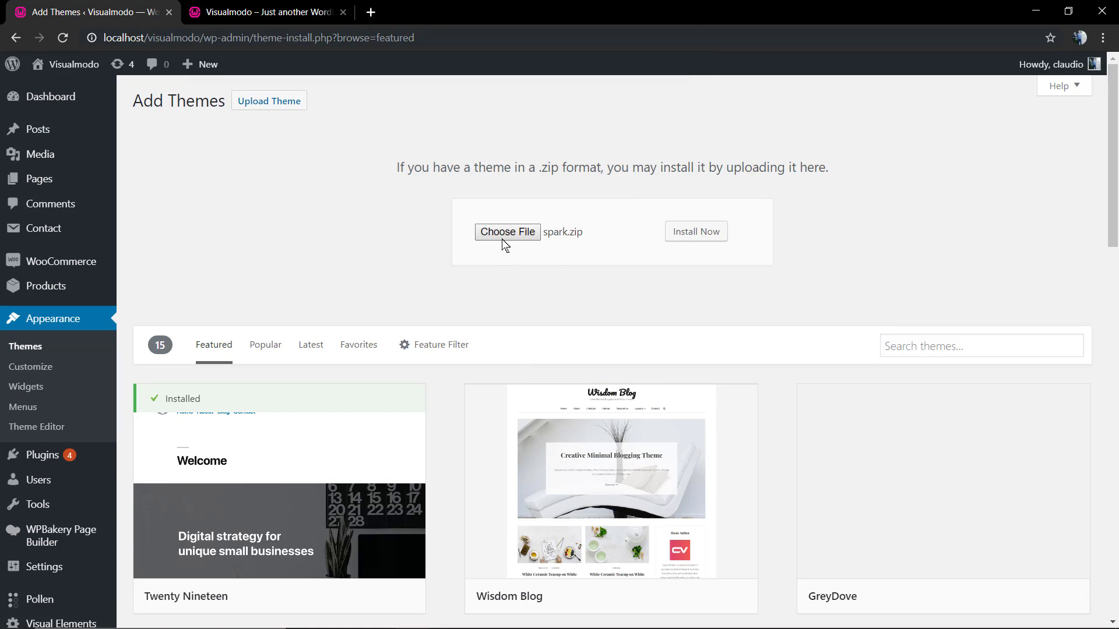
# Install the Spark theme from the uploaded spark.zip
pyautogui.click(689, 236)
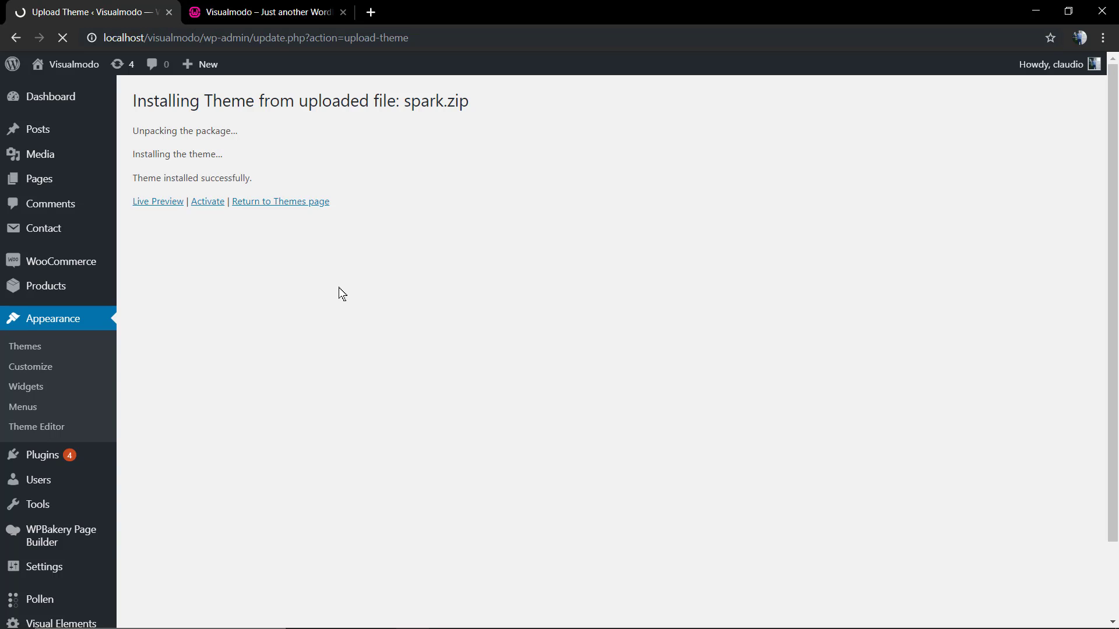
# Activate the newly installed Spark theme on the site
pyautogui.click(207, 206)
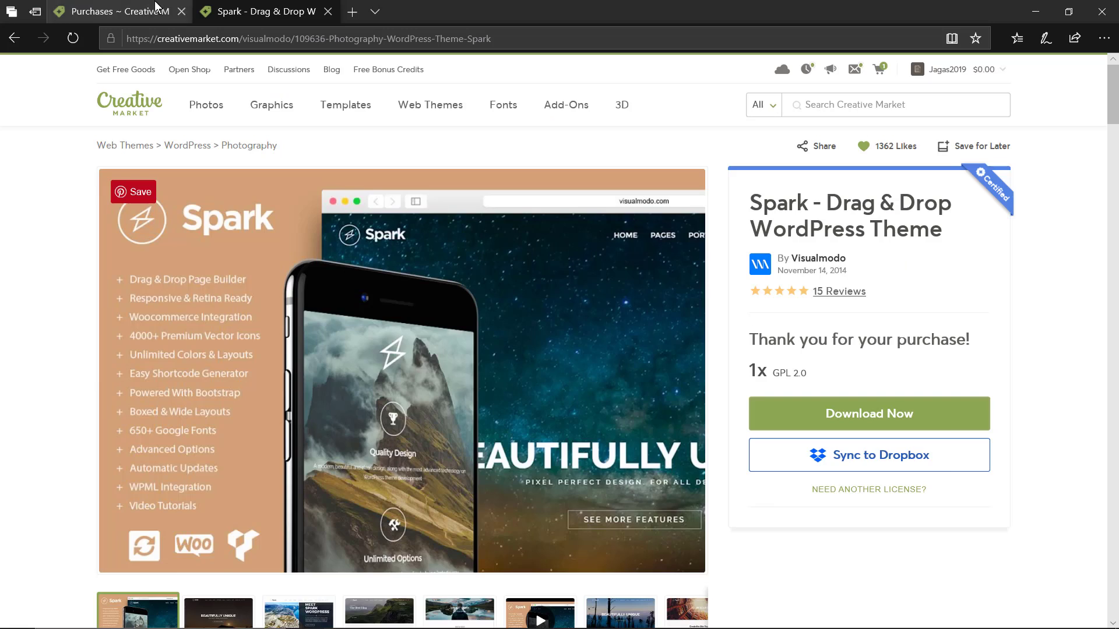
# Return from the Purchases page to the Creative Market home page via the logo
pyautogui.click(100, 10)
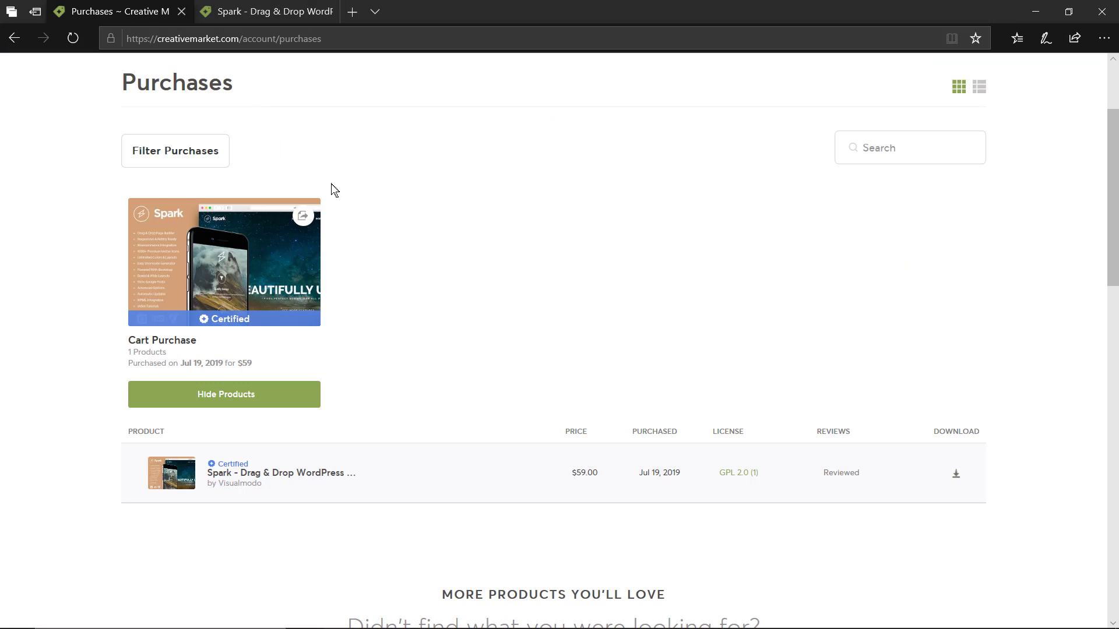
pyautogui.scroll(2, 172, 94)
pyautogui.click(153, 106)
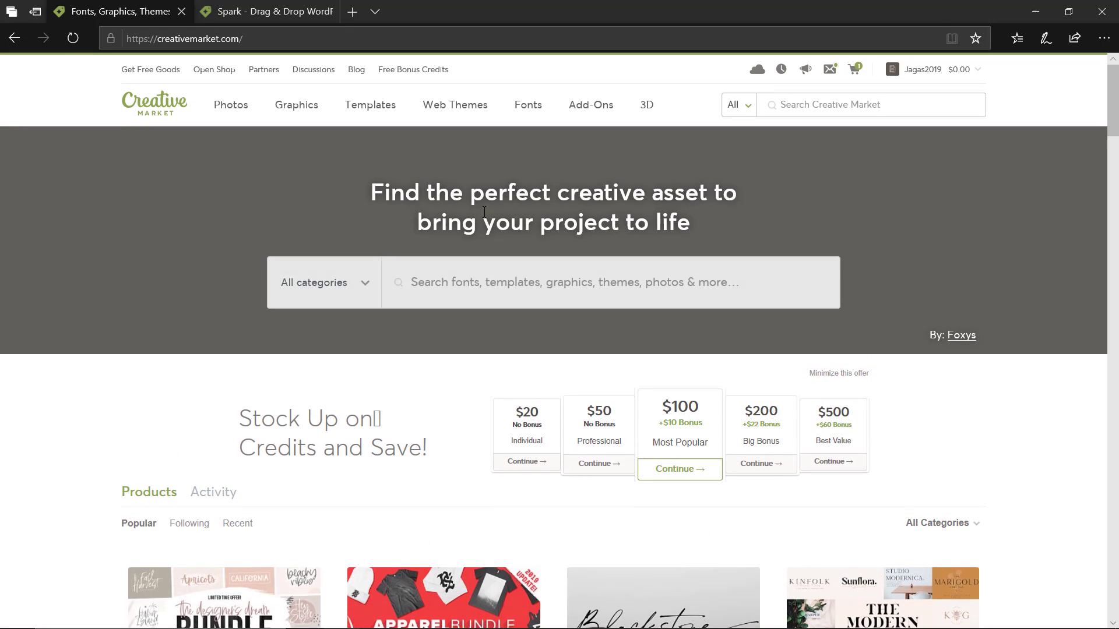
pyautogui.scroll(-1, 554, 341)
pyautogui.scroll(-1, 673, 238)
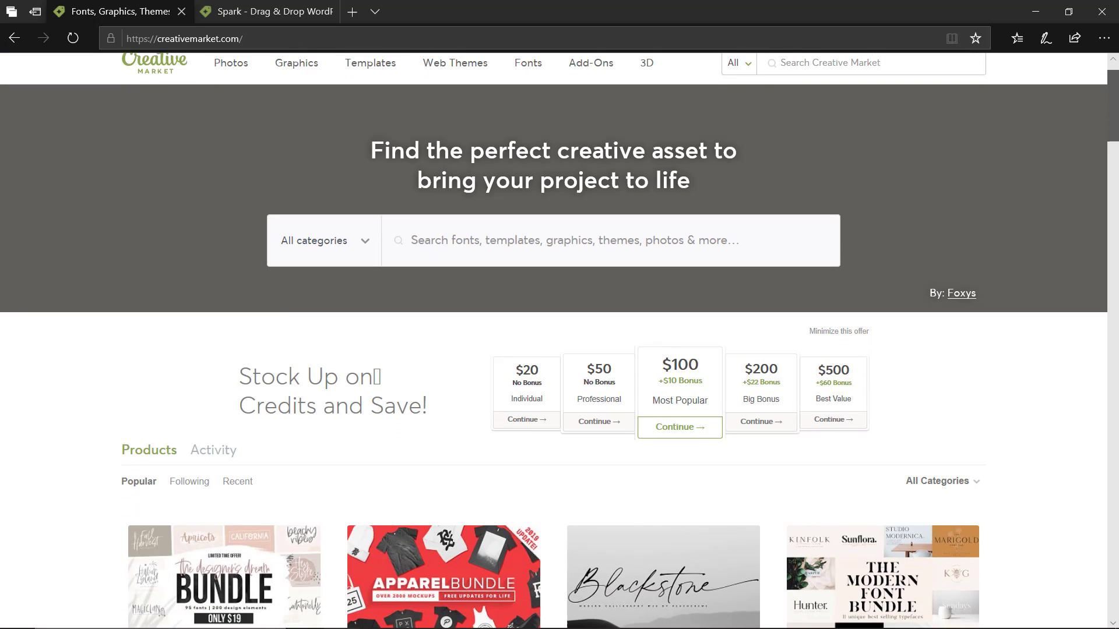